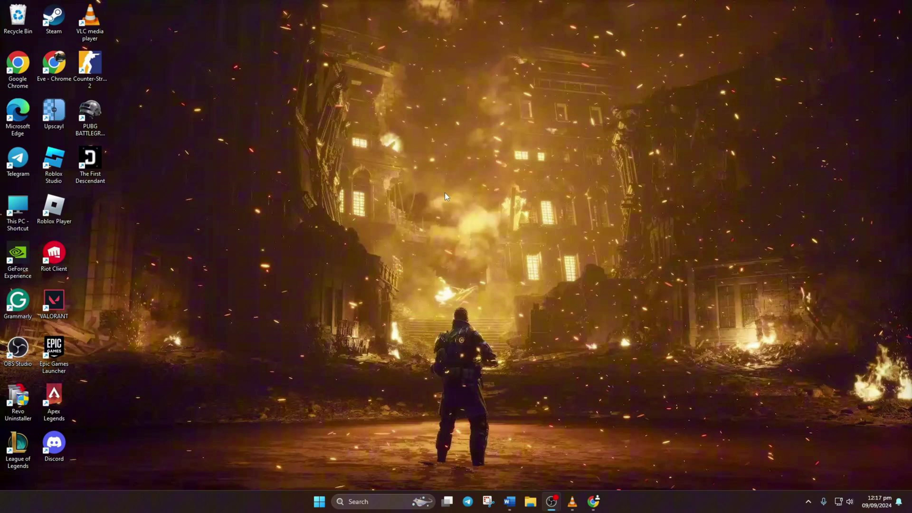
# Step: Download the DirectX End-User Runtime web installer in English and run dxwebsetup.exe
pyautogui.click(593, 501)
pyautogui.click(285, 28)
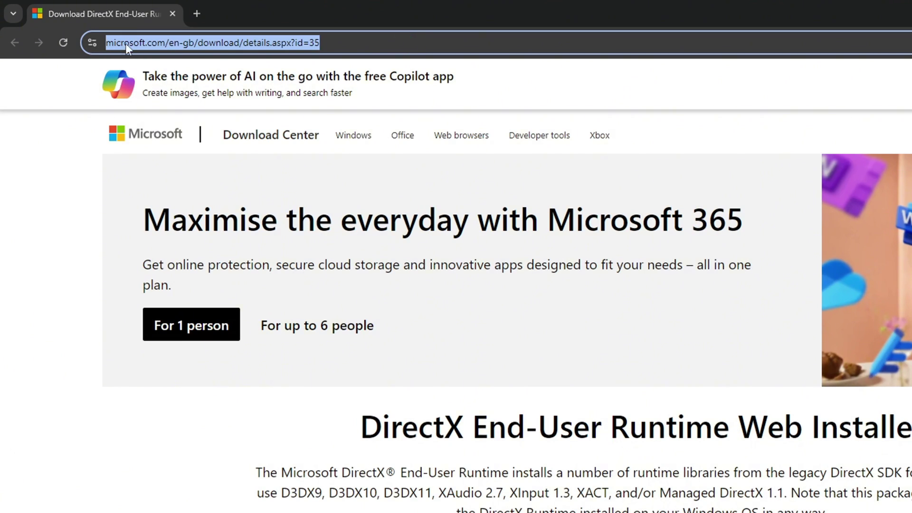
pyautogui.click(268, 416)
pyautogui.scroll(-4, 545, 486)
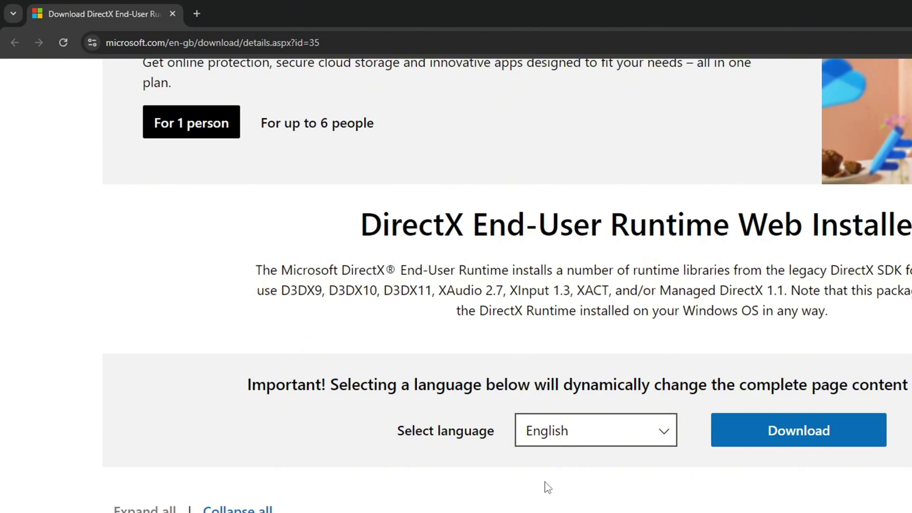
pyautogui.click(601, 420)
pyautogui.click(561, 188)
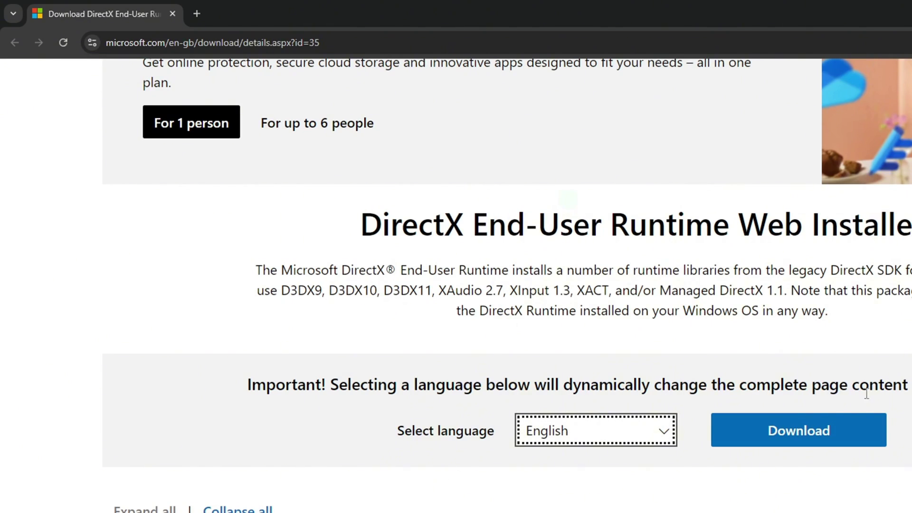
pyautogui.click(784, 432)
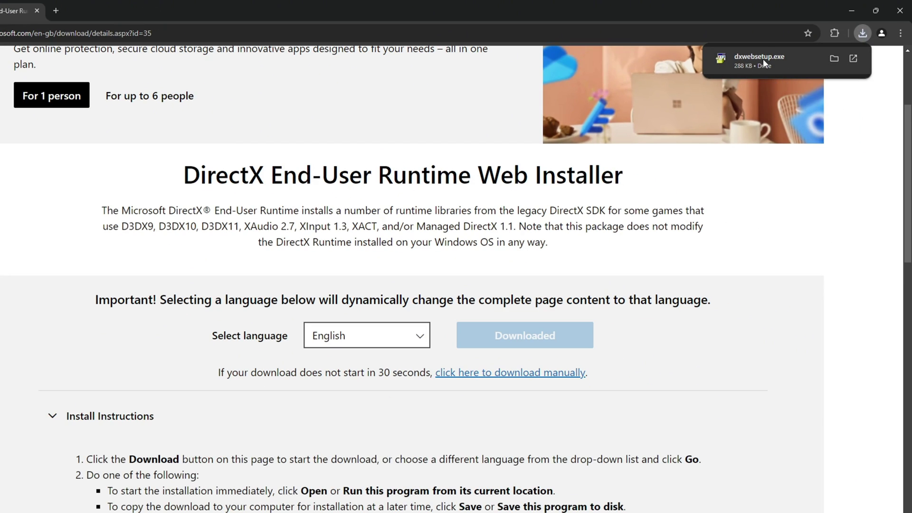
pyautogui.click(763, 59)
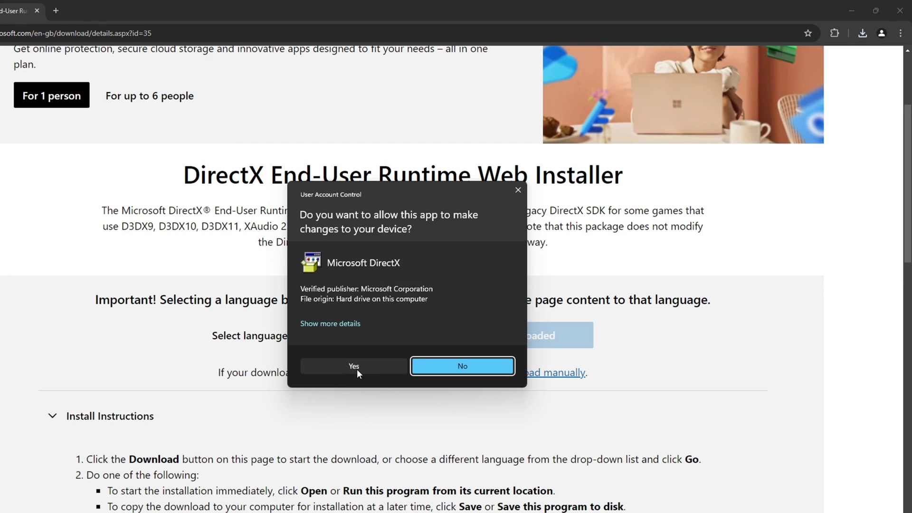
# Step: Approve the UAC prompt, accept the licence, untick the Bing Bar, and install DirectX
pyautogui.click(356, 368)
pyautogui.moveTo(145, 93); pyautogui.dragTo(472, 183)
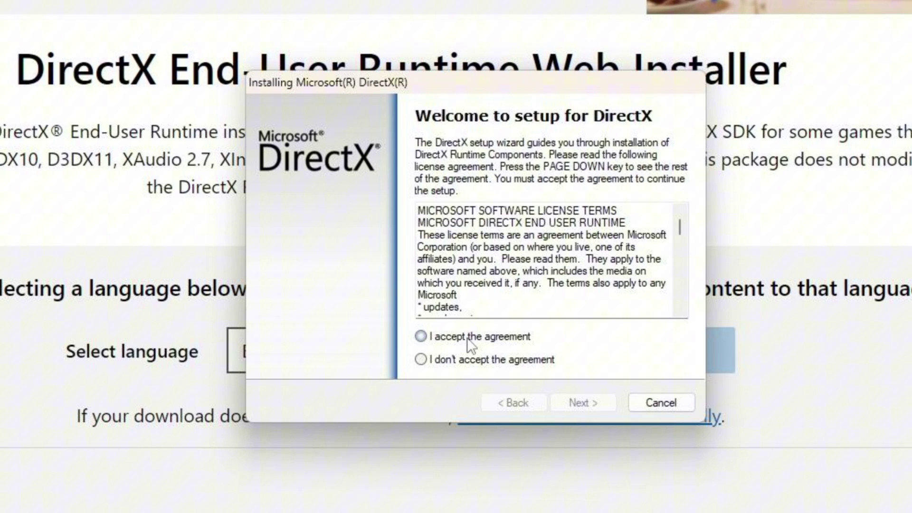
pyautogui.click(467, 337)
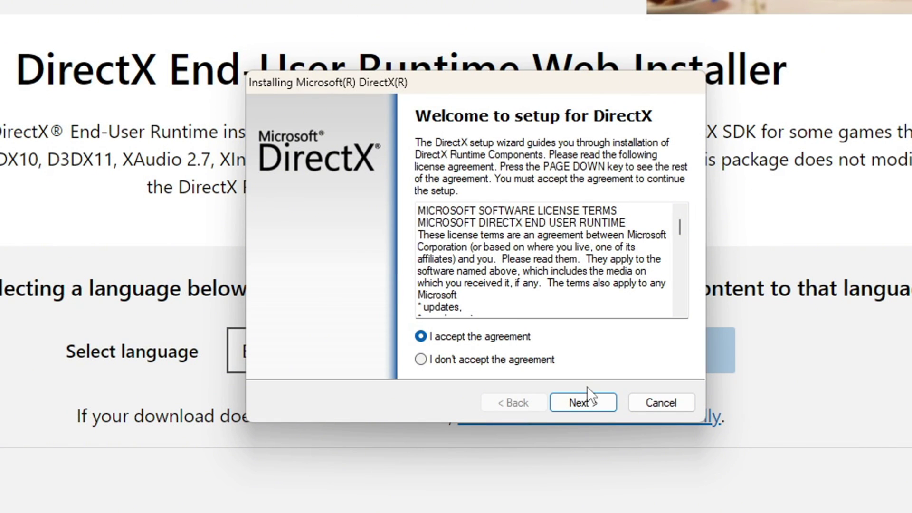
pyautogui.click(582, 402)
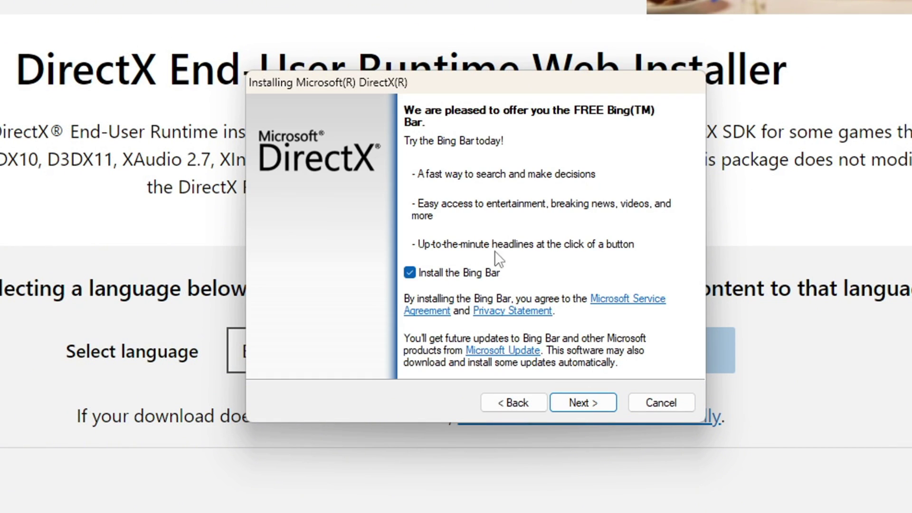
pyautogui.click(414, 275)
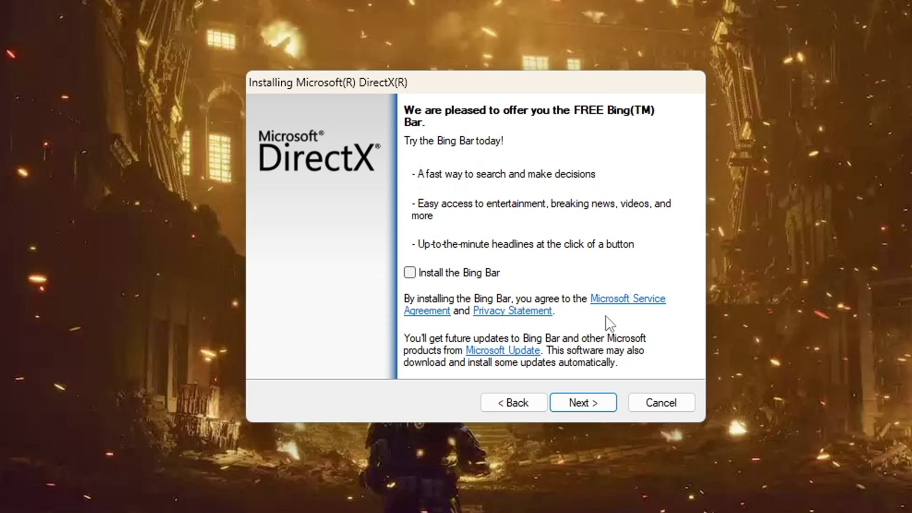
pyautogui.click(583, 402)
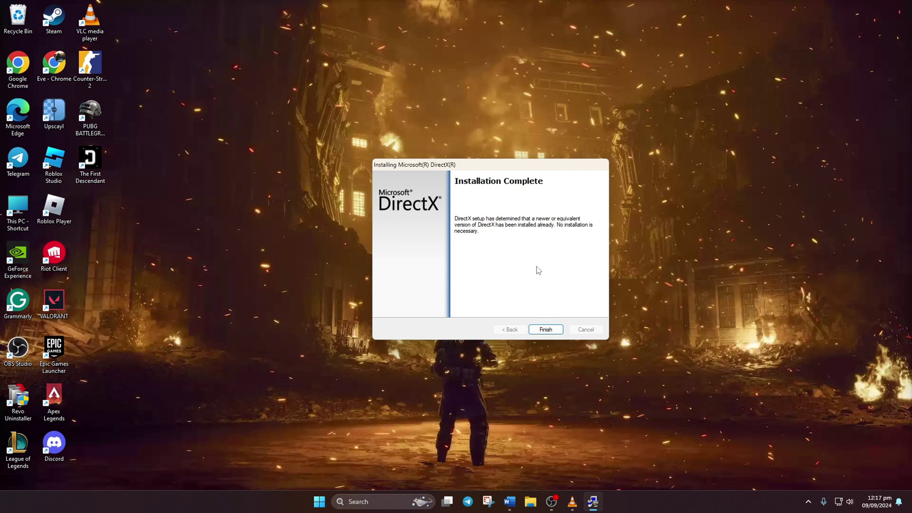
# Step: Finish the DirectX wizard, then open and dismiss the Start menu power options
pyautogui.click(546, 329)
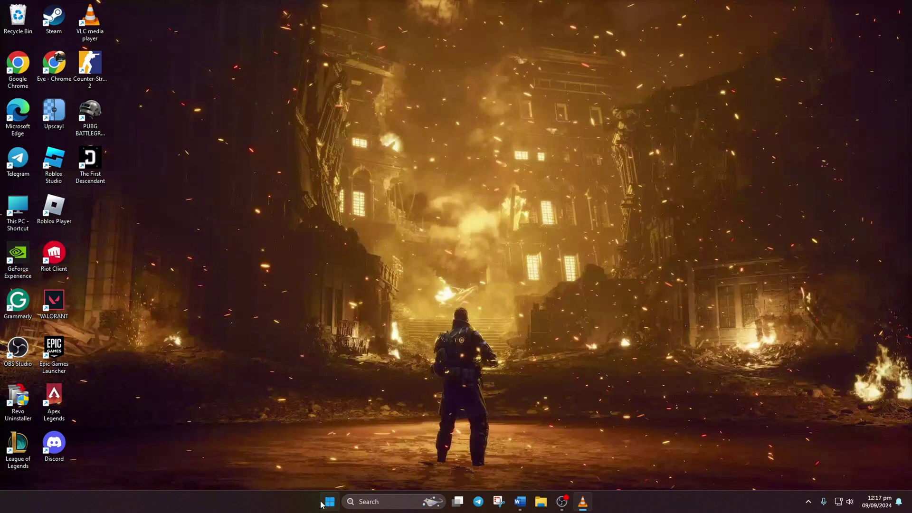
pyautogui.press('super')
pyautogui.click(574, 468)
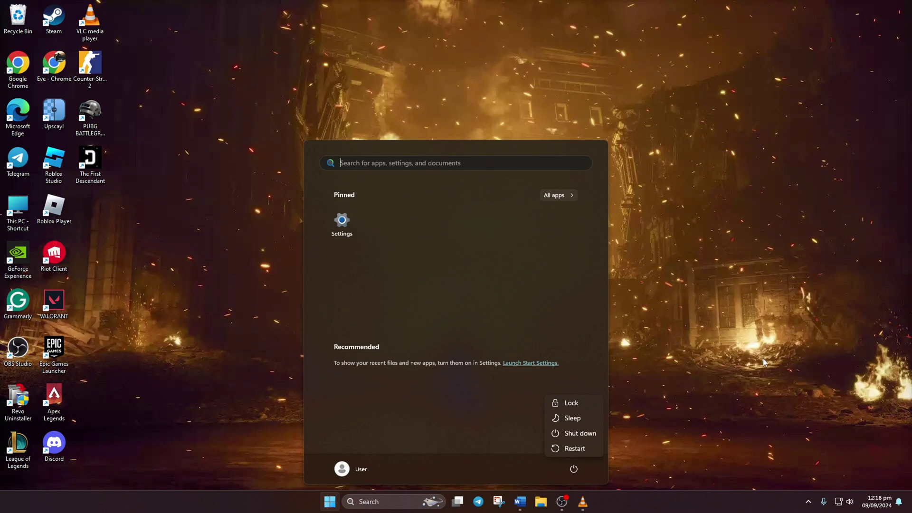
pyautogui.press('Escape')
pyautogui.press('Escape')
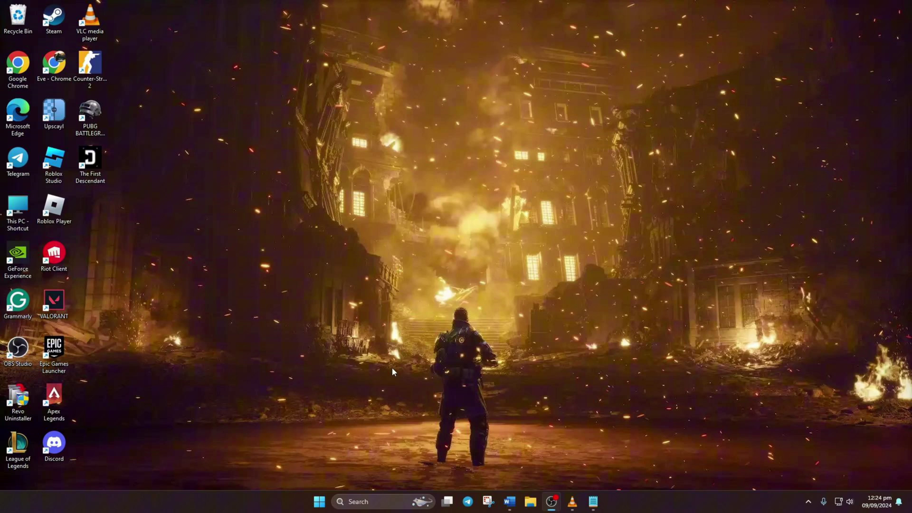
# Step: Search 'cmd' and run Command Prompt as administrator, approving the UAC prompt
pyautogui.click(369, 504)
pyautogui.write('cmd')
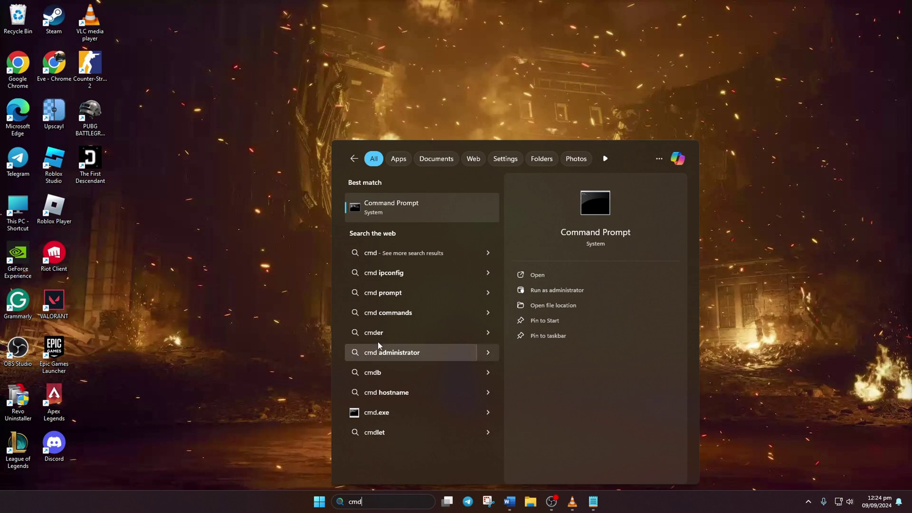
pyautogui.rightClick(396, 205)
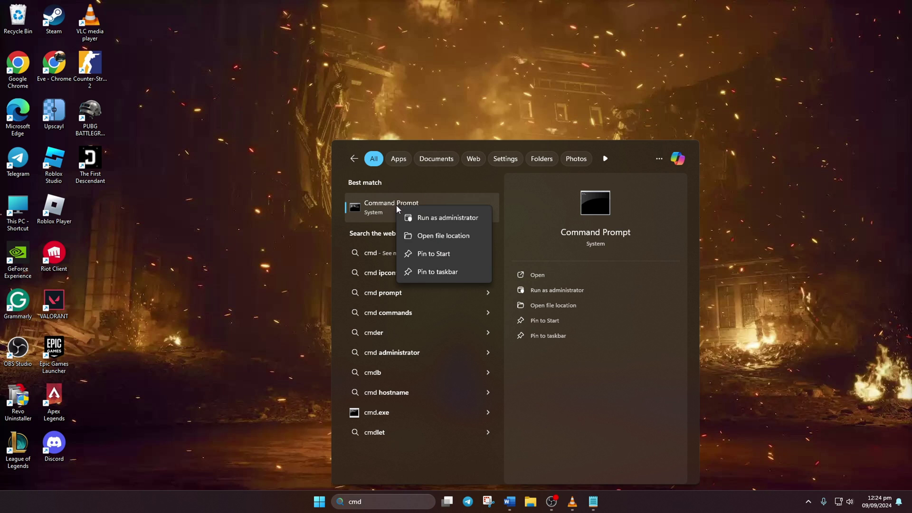
pyautogui.click(433, 218)
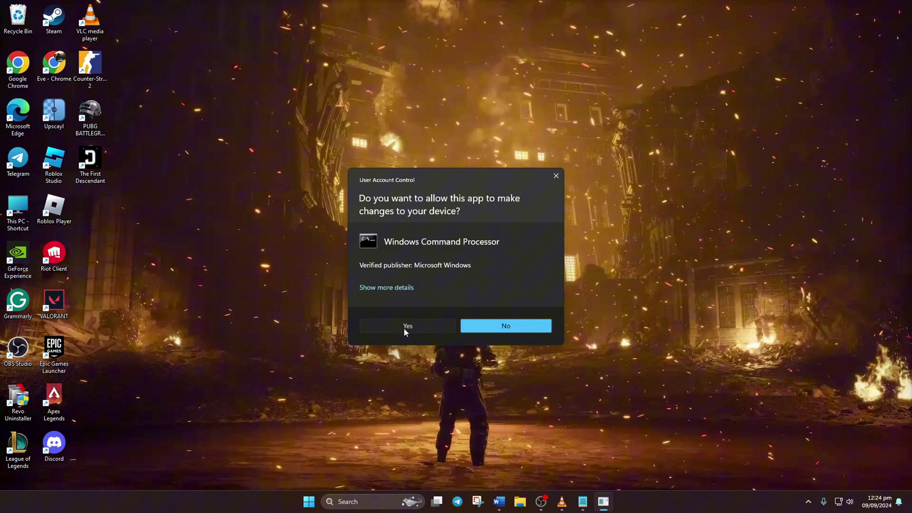
pyautogui.click(404, 327)
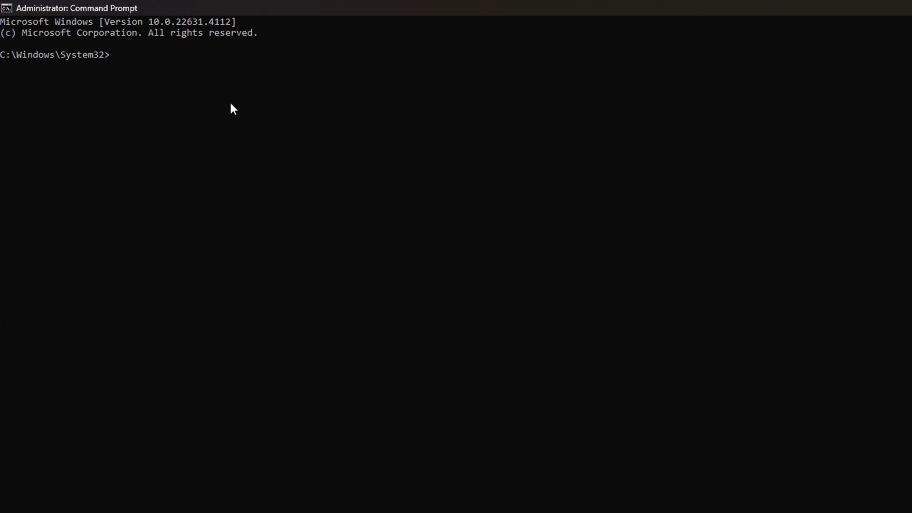
# Step: Run sfc /scannow in the elevated Command Prompt
pyautogui.click(230, 102)
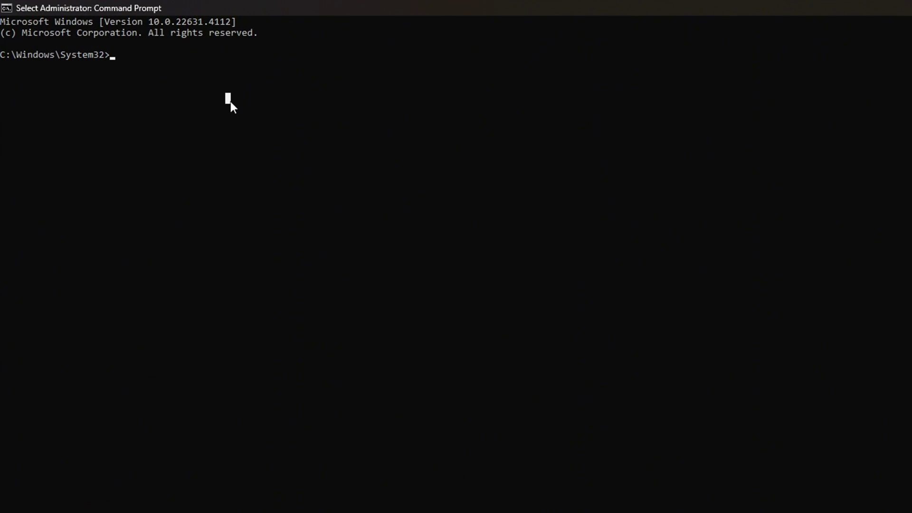
pyautogui.write('sfc /scannow')
pyautogui.press('Return')
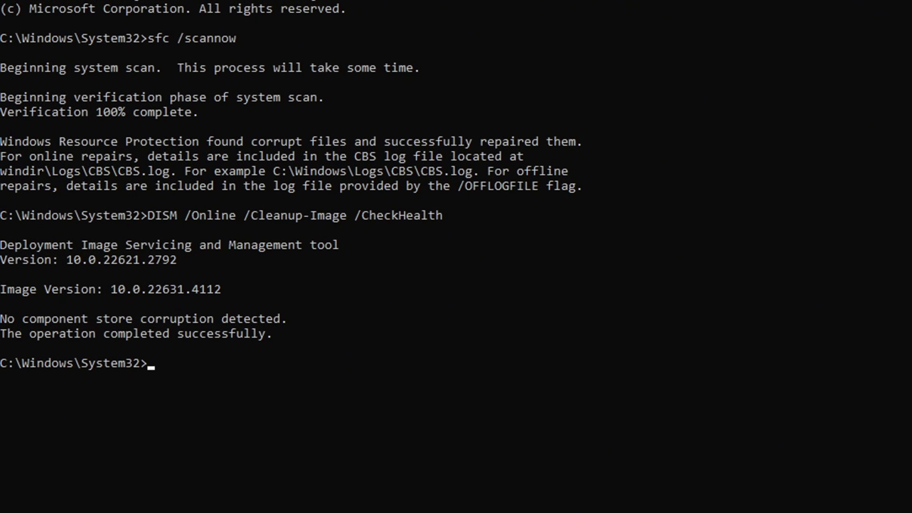
# Step: Run DISM /Online /Cleanup-Image ScanHealth, then RestoreHealth until it completes
pyautogui.write('DISM /Online /Cleanup-Image /ScanHealth')
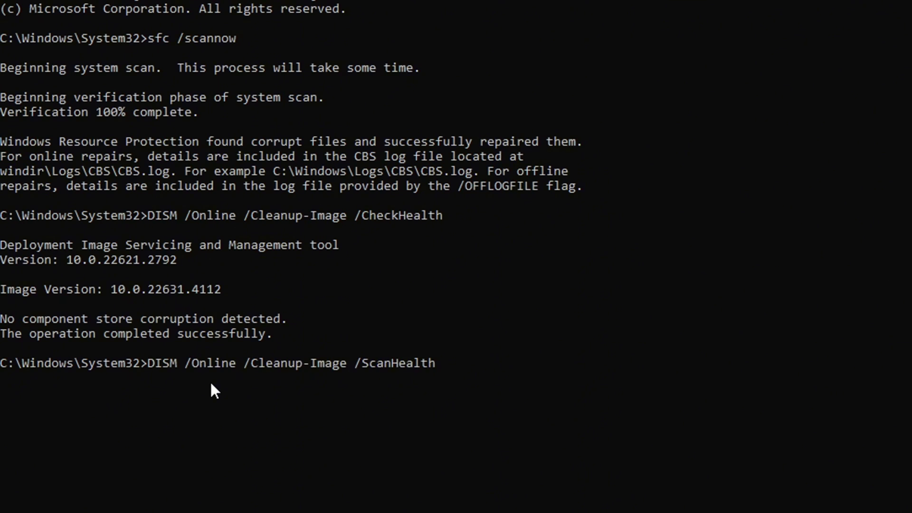
pyautogui.press('Return')
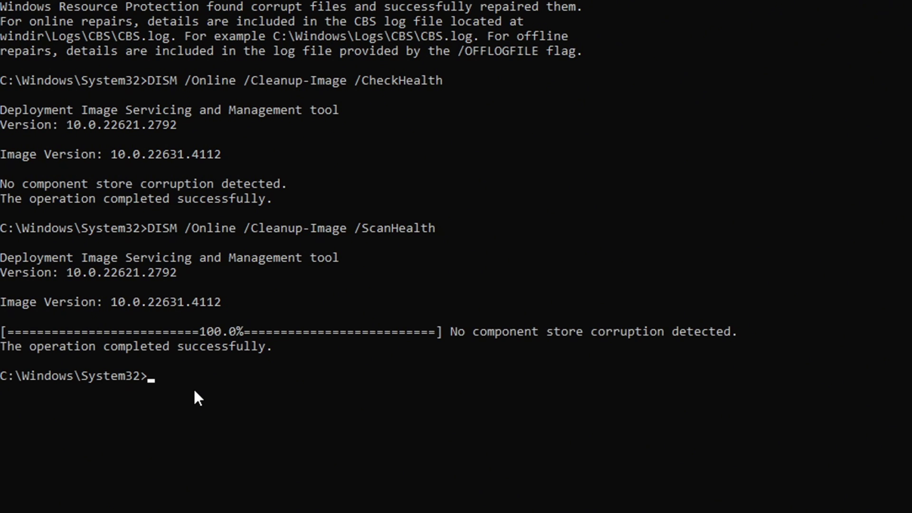
pyautogui.write('DISM /Online /Cleanup-Image /RestoreHealth')
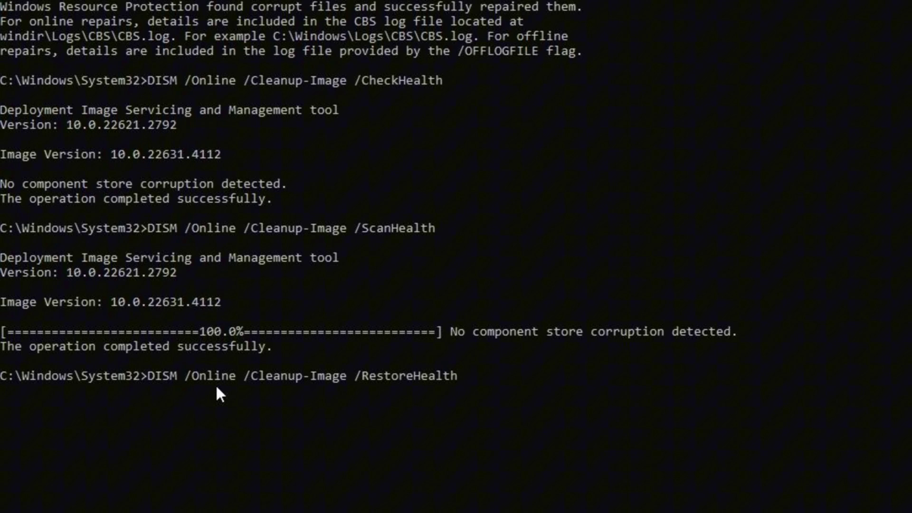
pyautogui.press('Return')
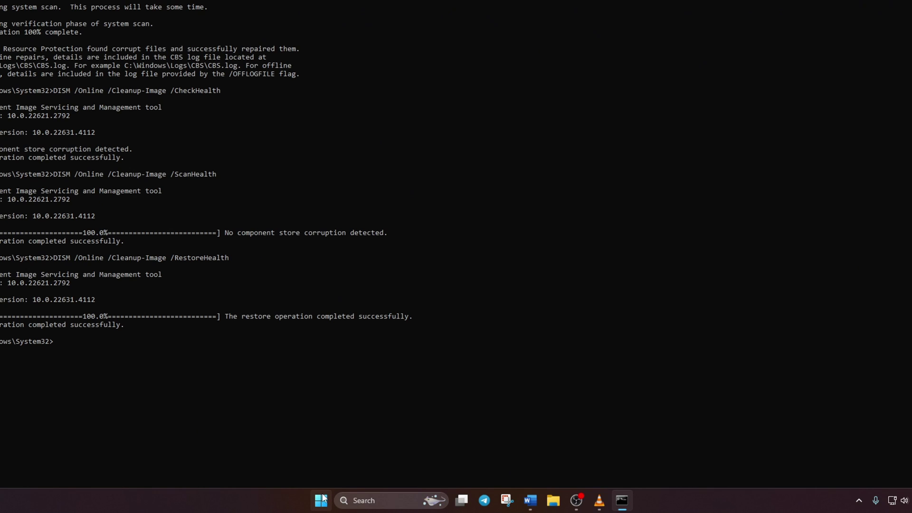
# Step: Restart Windows from the Start menu power button
pyautogui.click(321, 500)
pyautogui.click(600, 465)
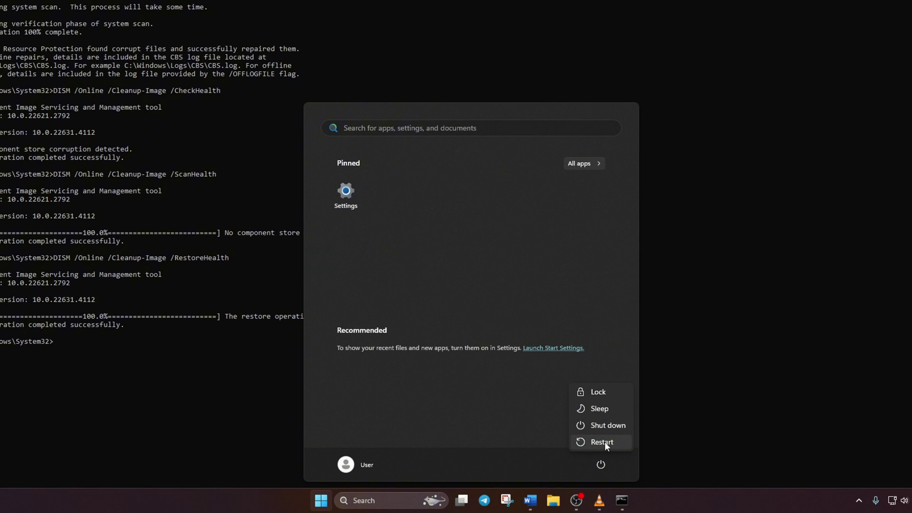
pyautogui.click(603, 442)
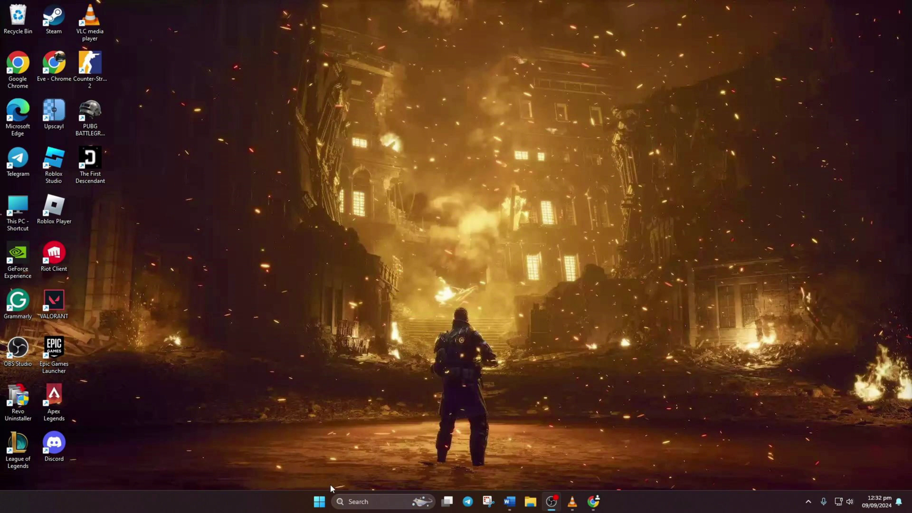
# Step: Run Check for updates on the Windows Update page of Settings
pyautogui.click(319, 502)
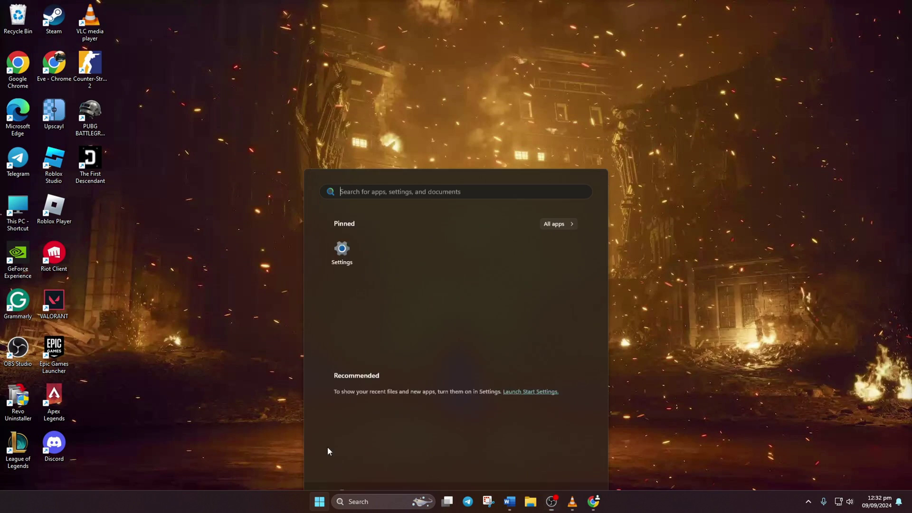
pyautogui.click(342, 224)
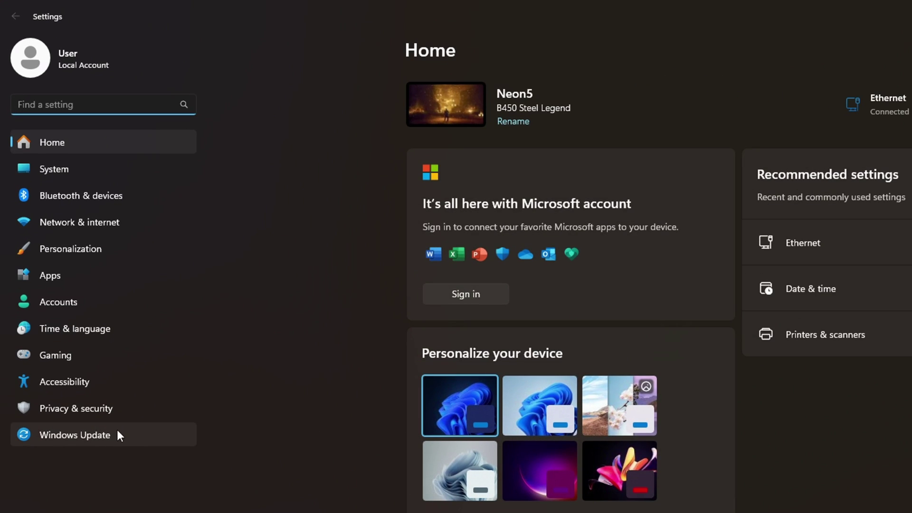
pyautogui.click(117, 433)
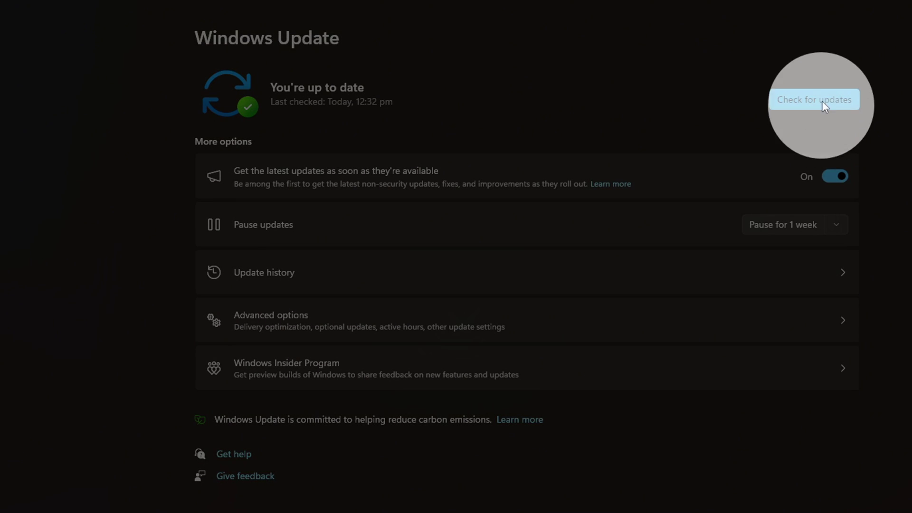
pyautogui.click(820, 100)
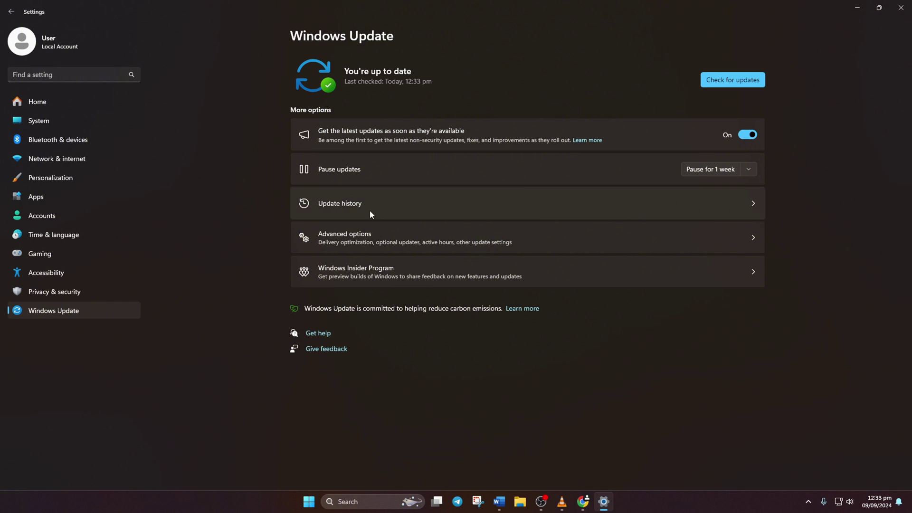
# Step: Have Device Manager search automatically for a newer NVIDIA GeForce GTX 1660 SUPER driver
pyautogui.click(360, 497)
pyautogui.write('device')
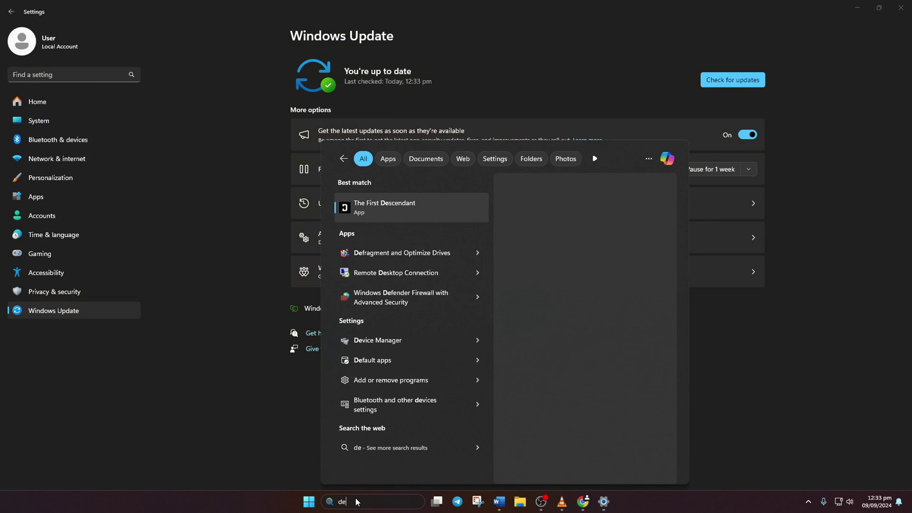
pyautogui.click(411, 210)
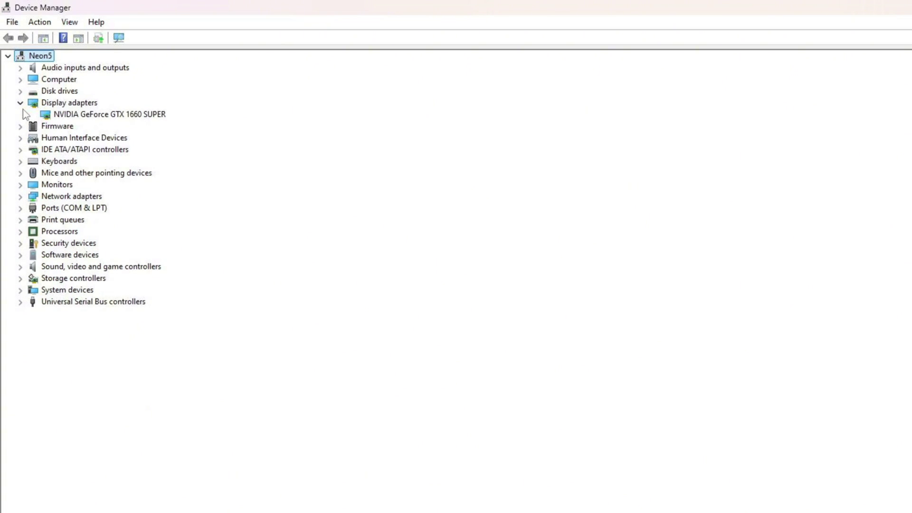
pyautogui.rightClick(128, 116)
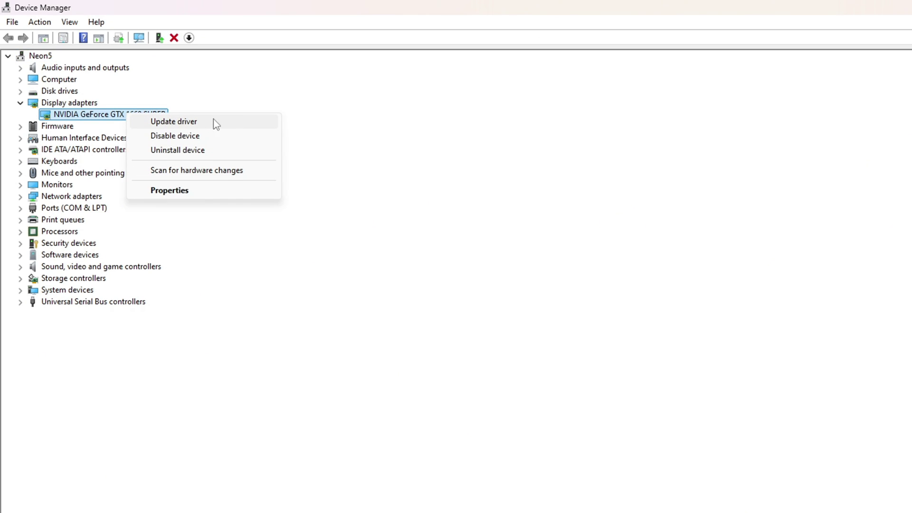
pyautogui.click(204, 123)
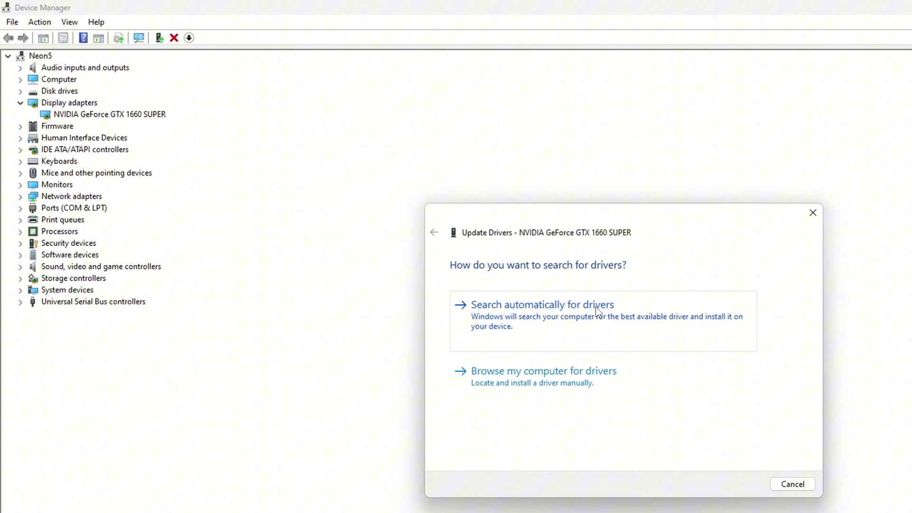
pyautogui.click(550, 317)
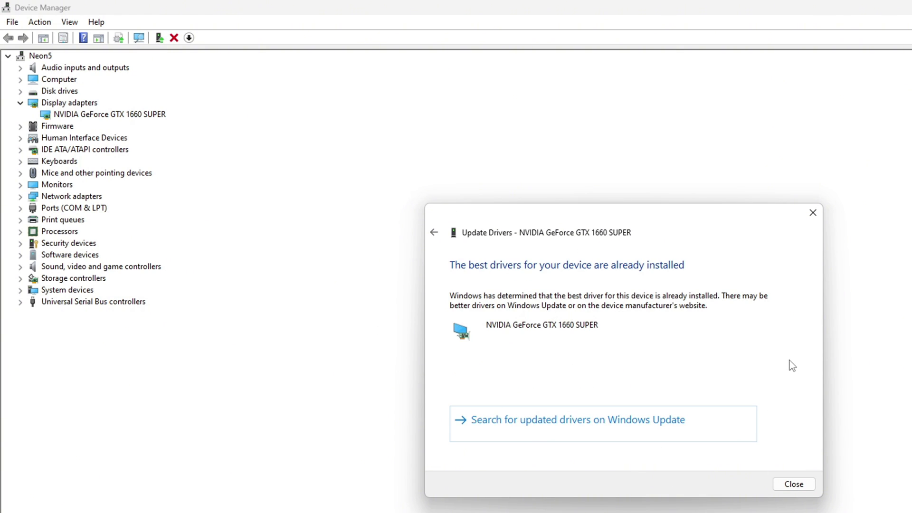
pyautogui.click(798, 483)
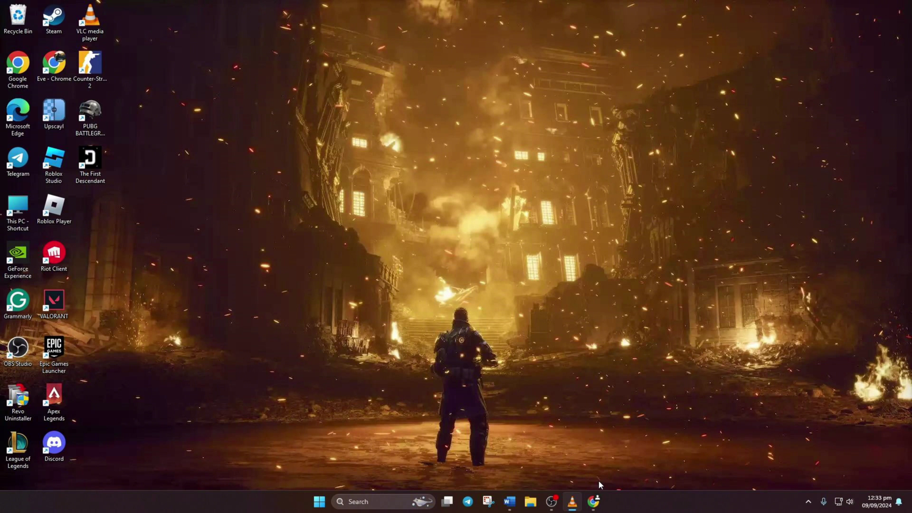
# Step: Bring Chrome forward and move from the AMD drivers tab to NVIDIA GeForce Experience
pyautogui.click(593, 501)
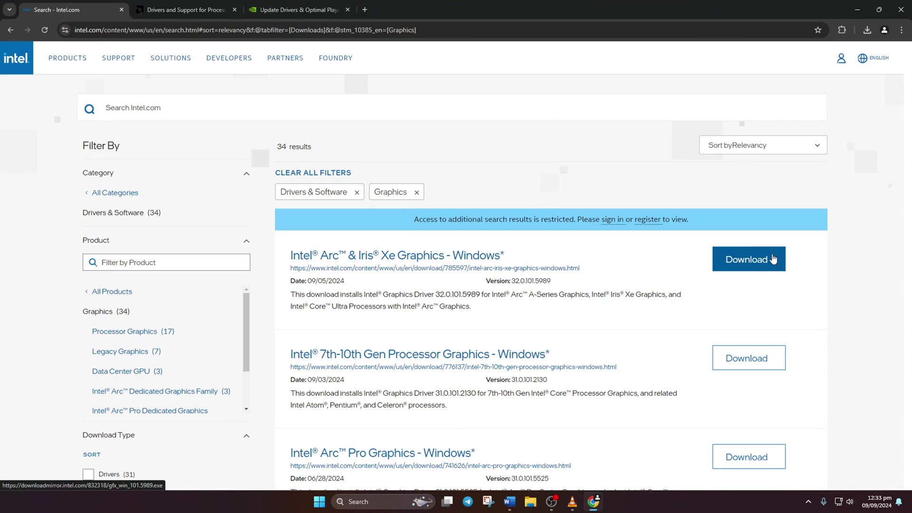
pyautogui.click(186, 9)
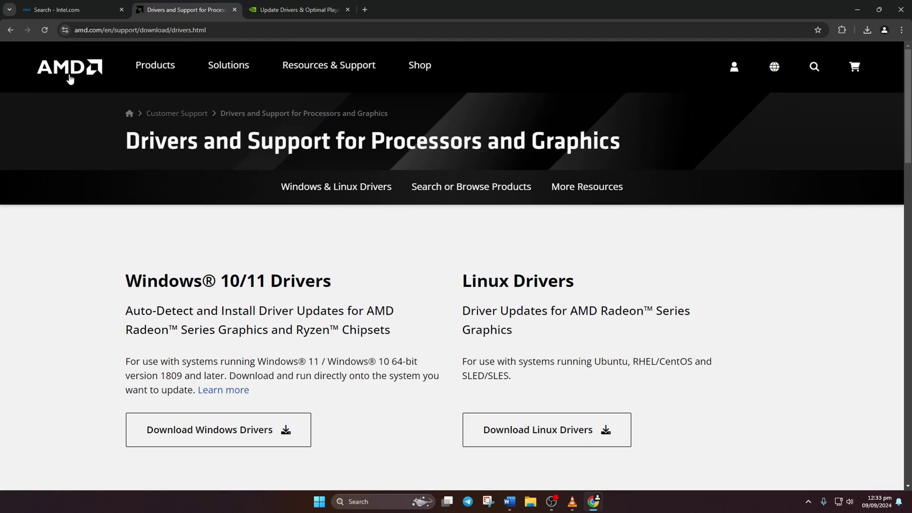
pyautogui.click(295, 4)
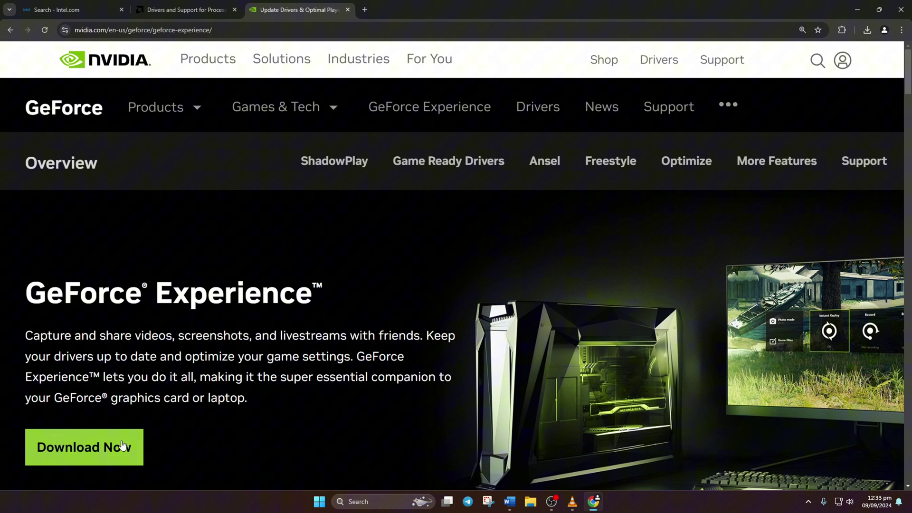
# Step: Open the Start menu power options, then dismiss them without choosing one
pyautogui.click(319, 502)
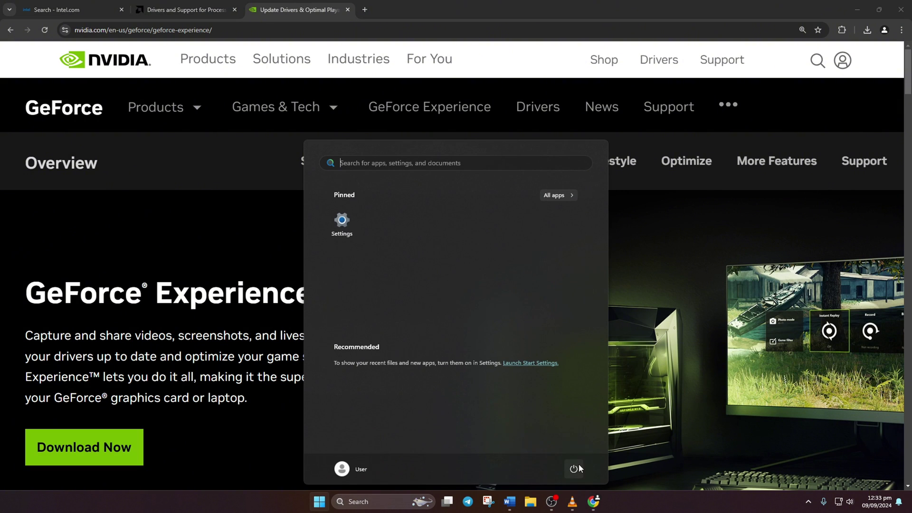
pyautogui.click(579, 466)
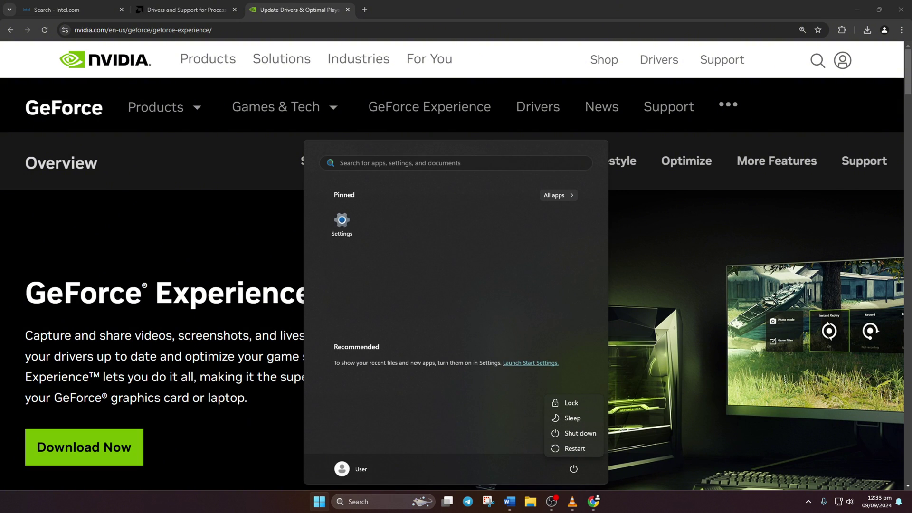
pyautogui.press('super')
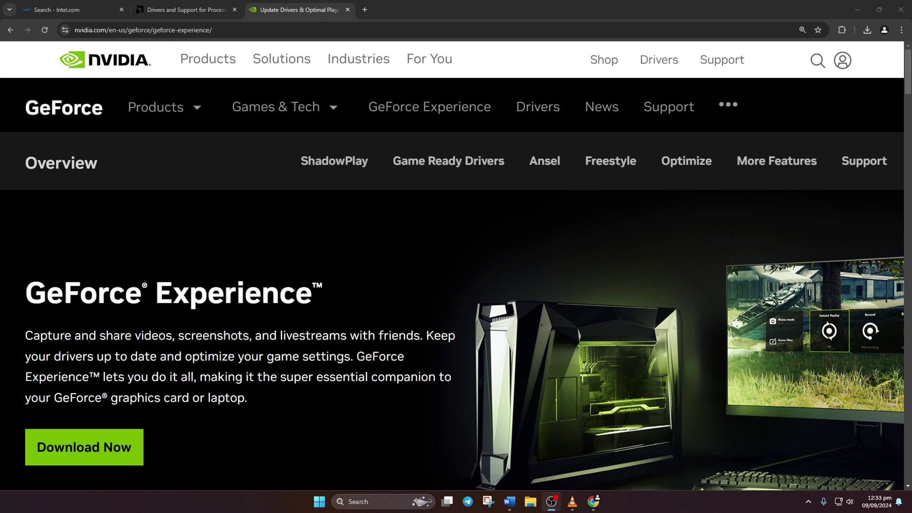